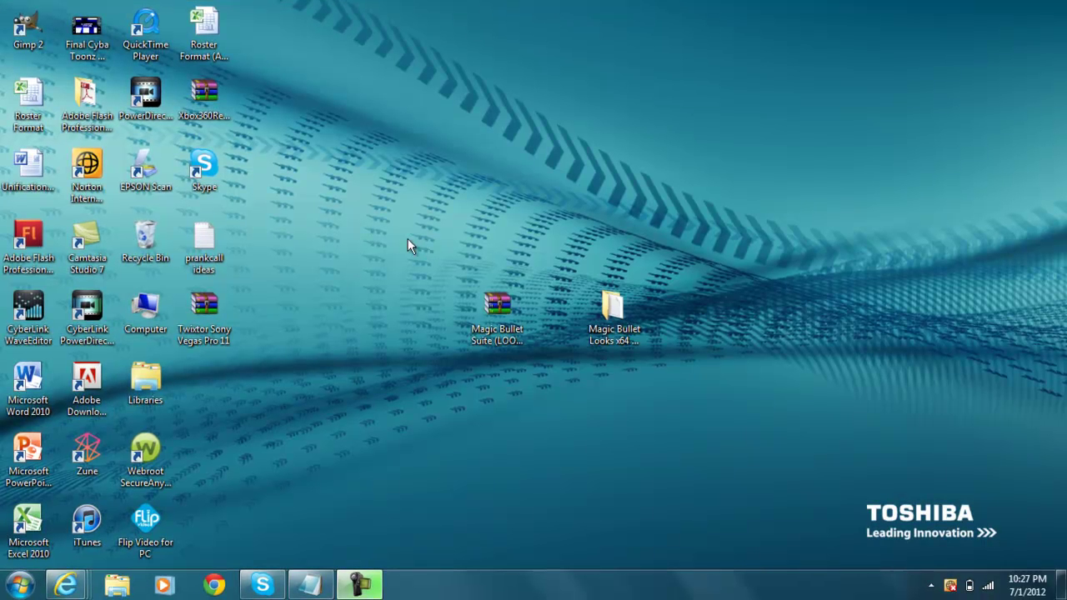
pyautogui.moveTo(408, 241); pyautogui.dragTo(758, 420)
pyautogui.click(758, 447)
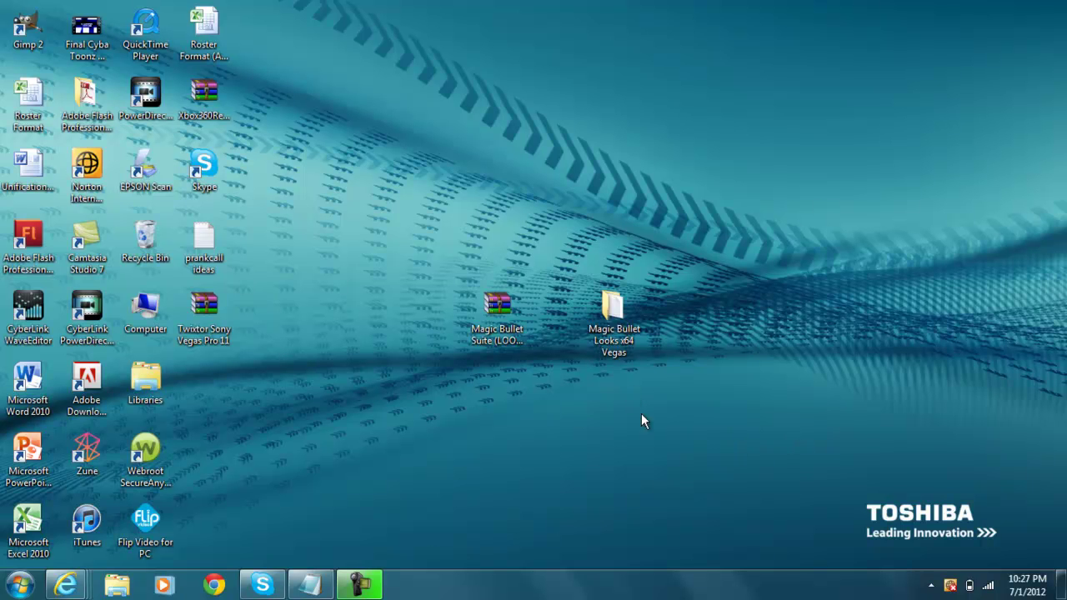
pyautogui.moveTo(448, 240); pyautogui.dragTo(712, 412)
pyautogui.click(712, 412)
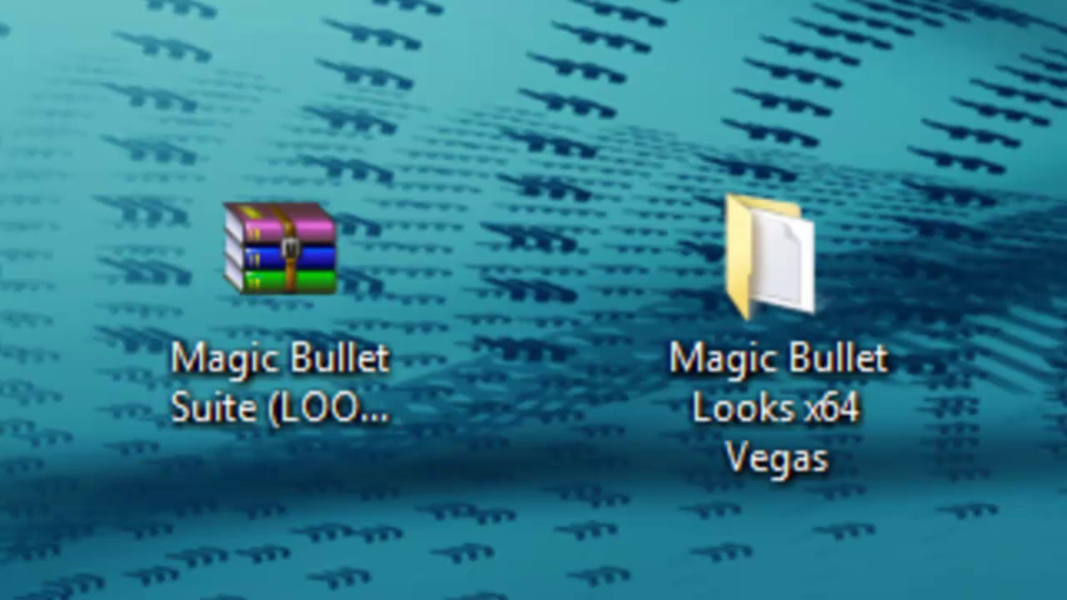
pyautogui.moveTo(0, 0); pyautogui.dragTo(1066, 489)
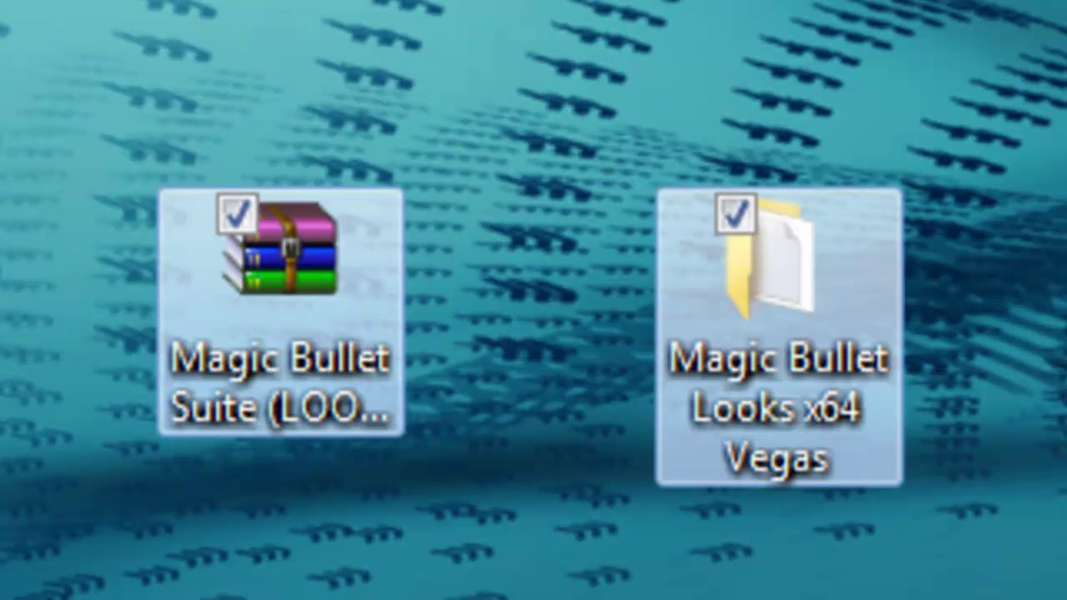
pyautogui.click(41, 89)
pyautogui.moveTo(0, 36); pyautogui.dragTo(494, 567)
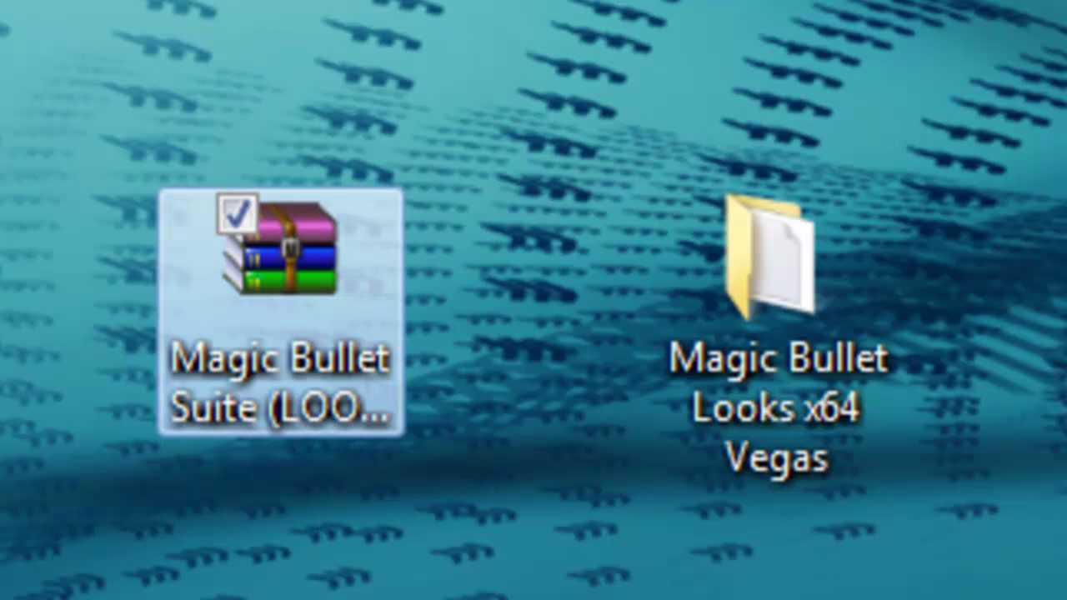
# Check the contents of the Magic Bullet Suite (LOOKS) x32 & x64 Vegas archive and extract it onto the desktop
pyautogui.doubleClick(311, 305)
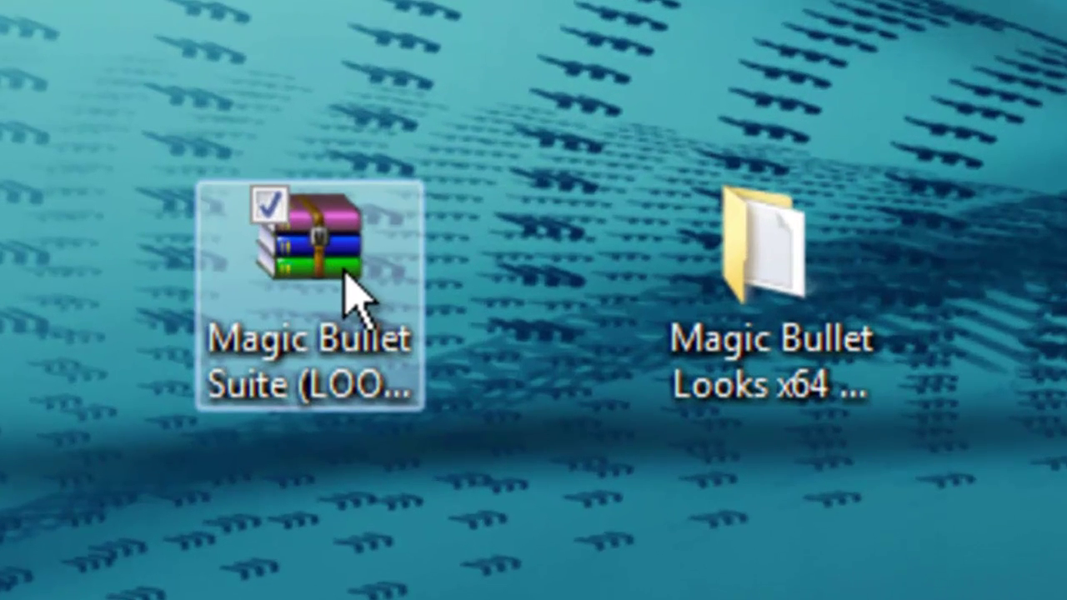
pyautogui.rightClick(605, 166)
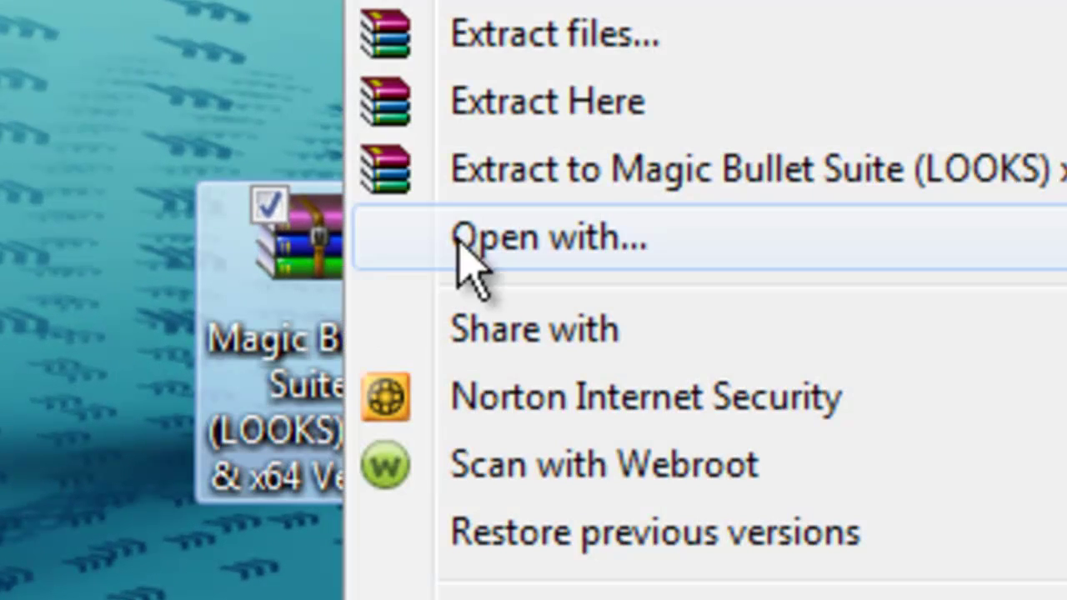
pyautogui.click(583, 102)
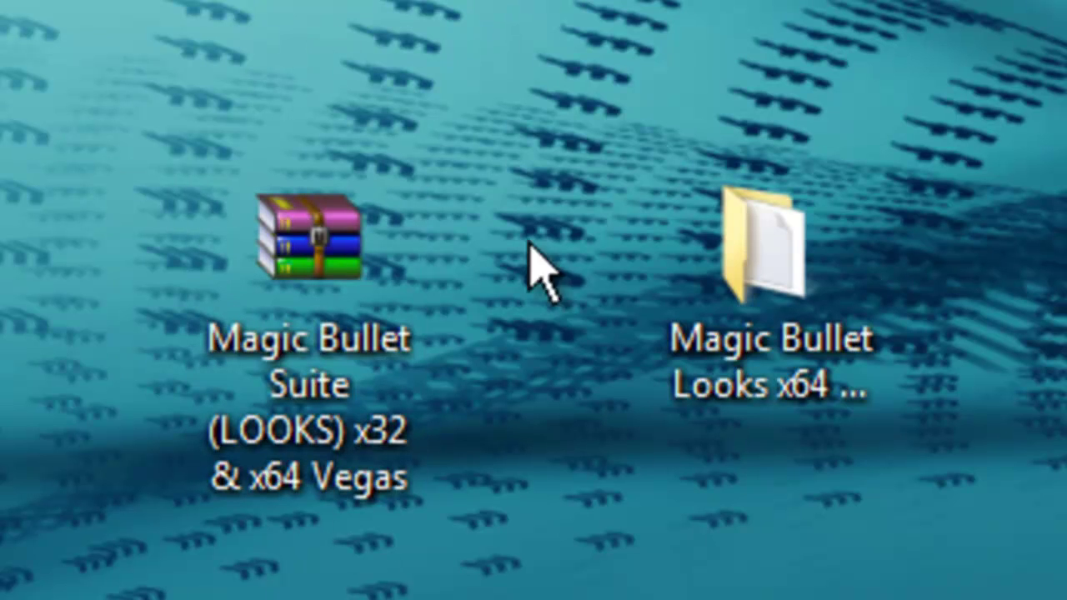
# Open the Magic Bullet Looks x64 Vegas folder and examine the product list in the Magic Bullet Codes text file
pyautogui.doubleClick(846, 342)
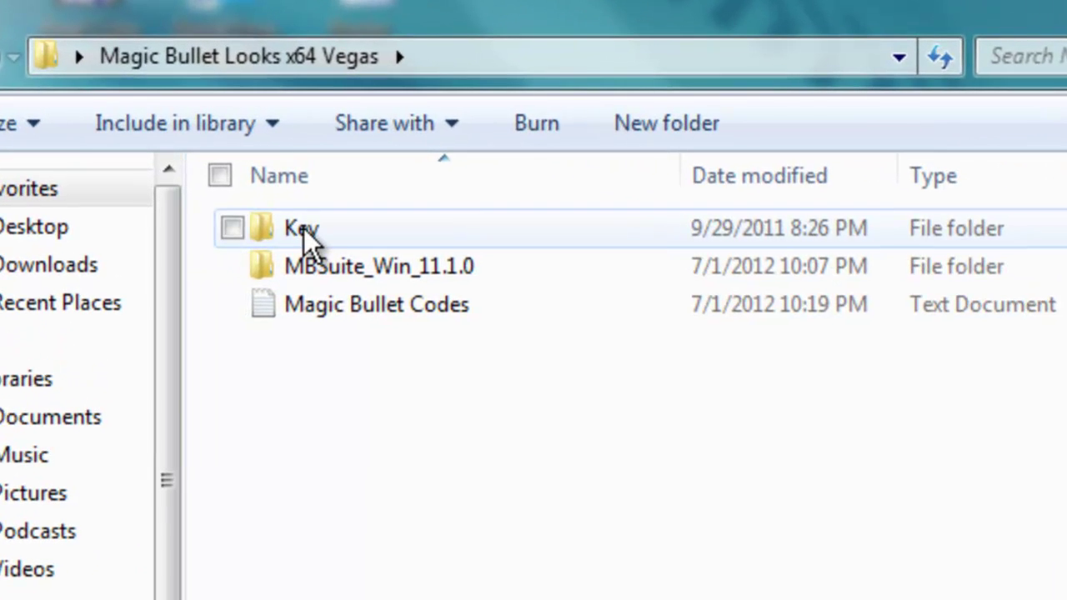
pyautogui.click(229, 169)
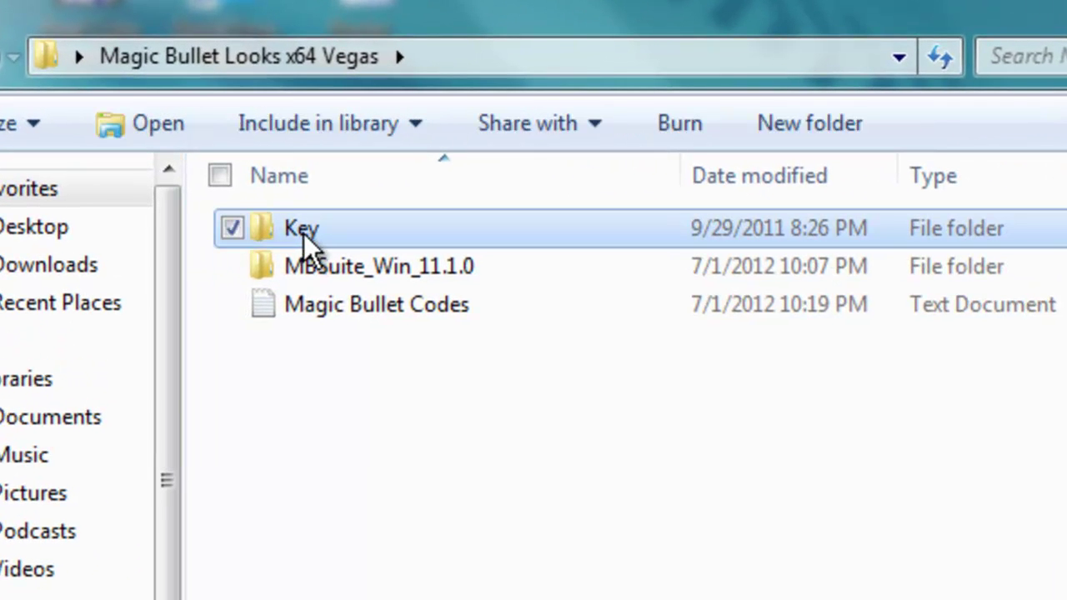
pyautogui.click(341, 369)
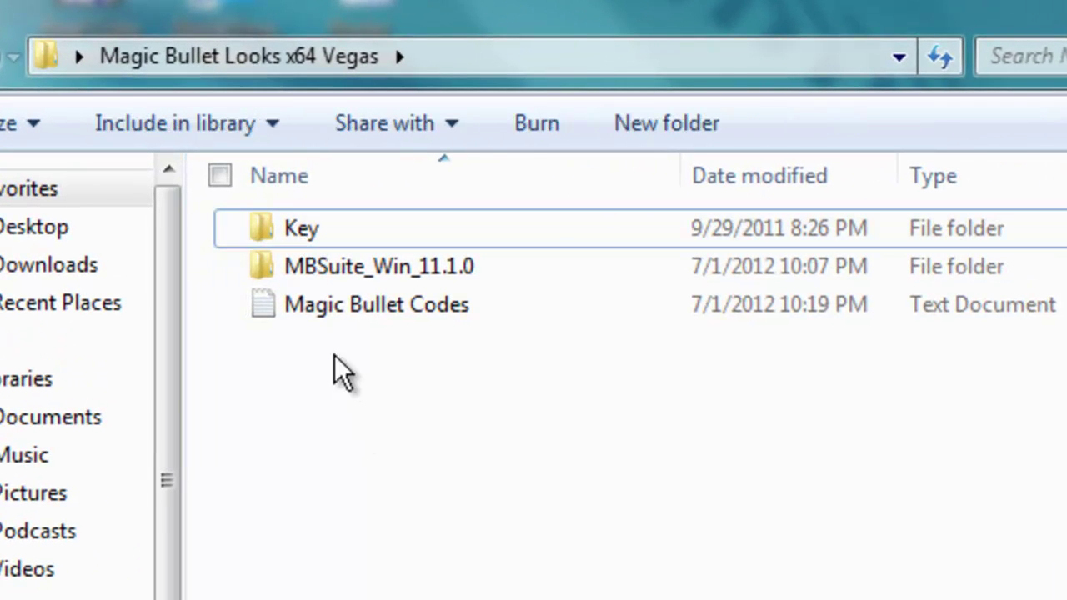
pyautogui.click(331, 306)
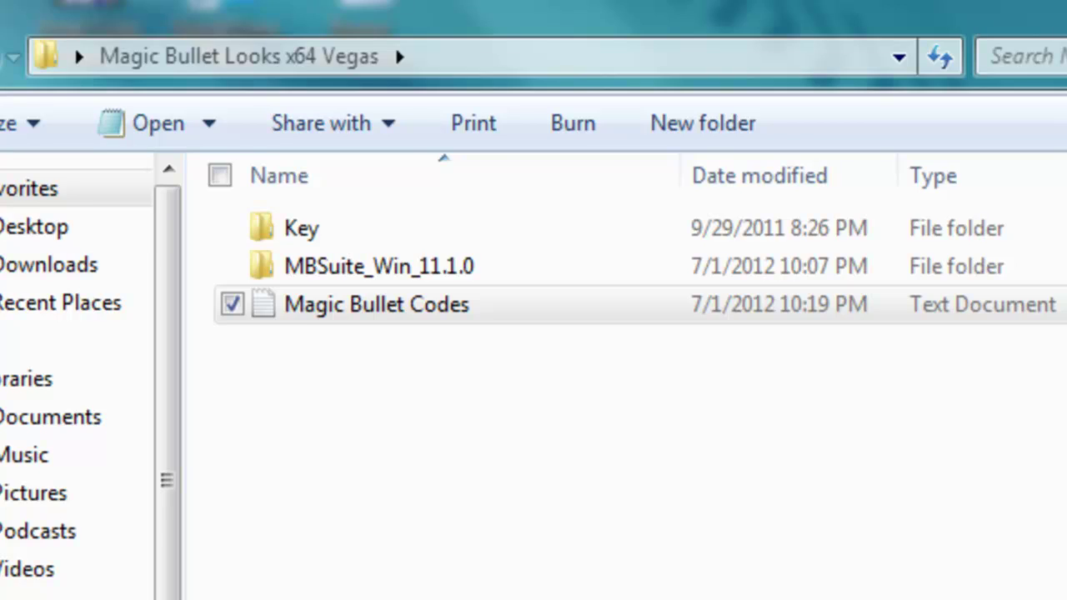
pyautogui.press('Return')
pyautogui.moveTo(708, 443); pyautogui.dragTo(107, 296)
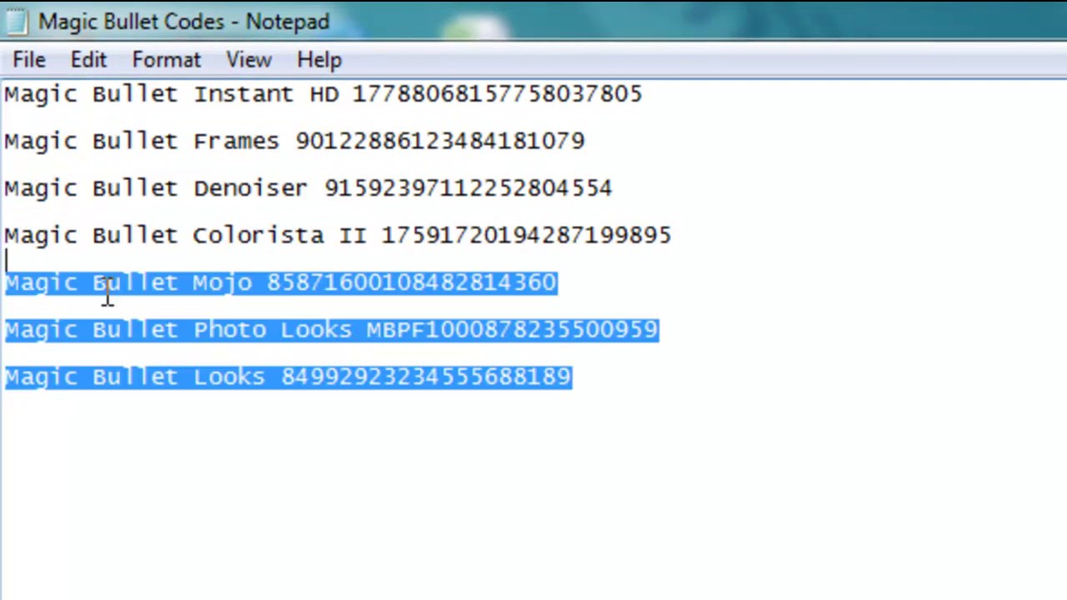
pyautogui.click(124, 446)
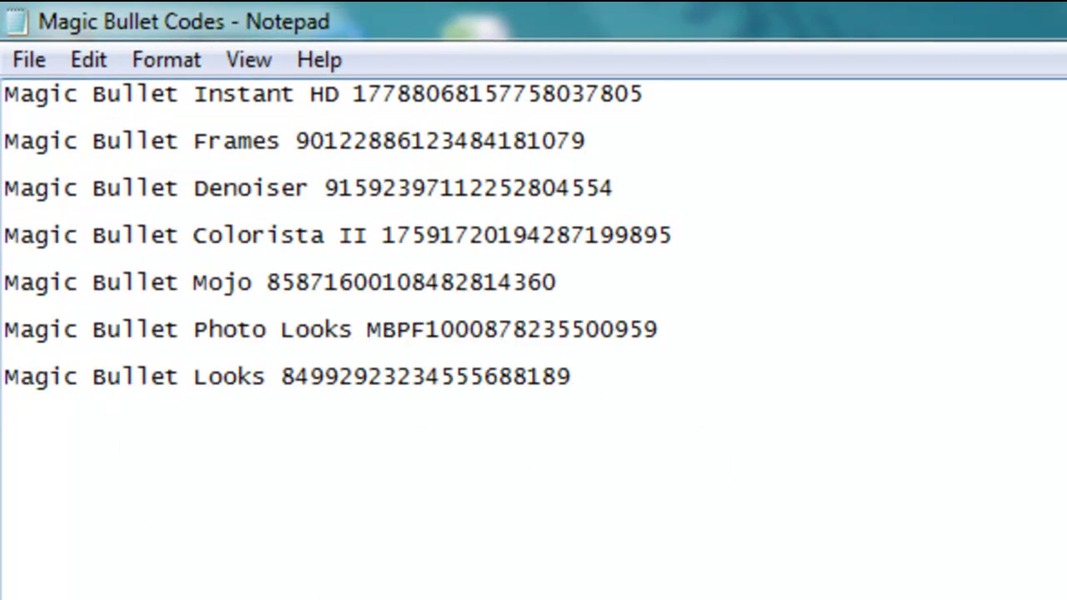
pyautogui.hotkey('alt', 'F4')
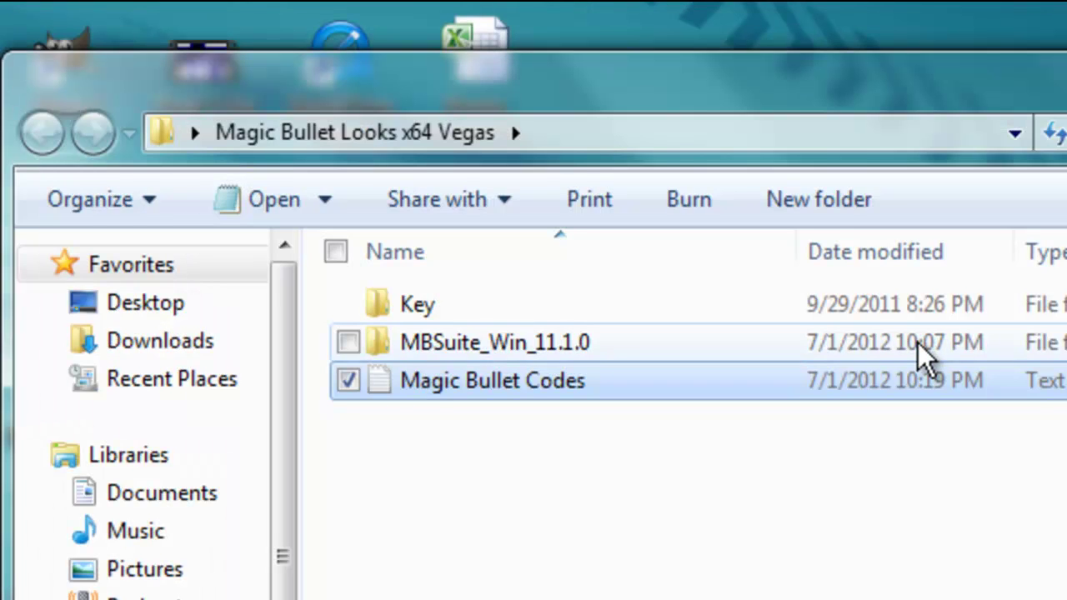
# Open the MBSuite_Win_11.1.0 folder and launch the Magic Bullet Suite 11.1.0 64-bit installer
pyautogui.click(920, 344)
pyautogui.doubleClick(514, 343)
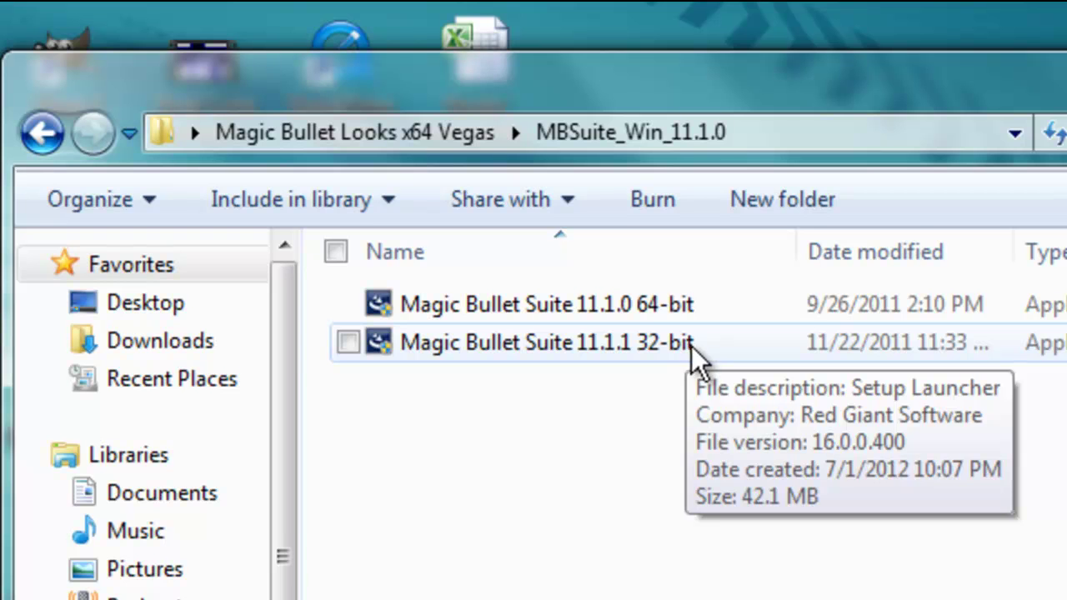
pyautogui.doubleClick(675, 301)
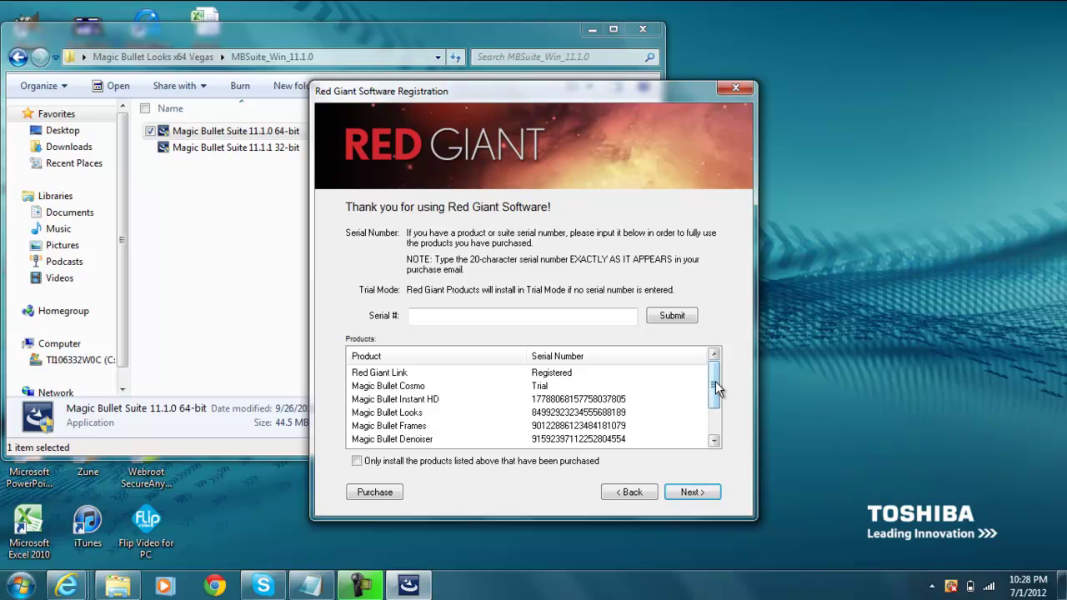
# Review the product list in the Red Giant registration dialog and proceed with installing Magic Bullet Suite for Vegas Pro
pyautogui.moveTo(715, 382); pyautogui.dragTo(711, 359)
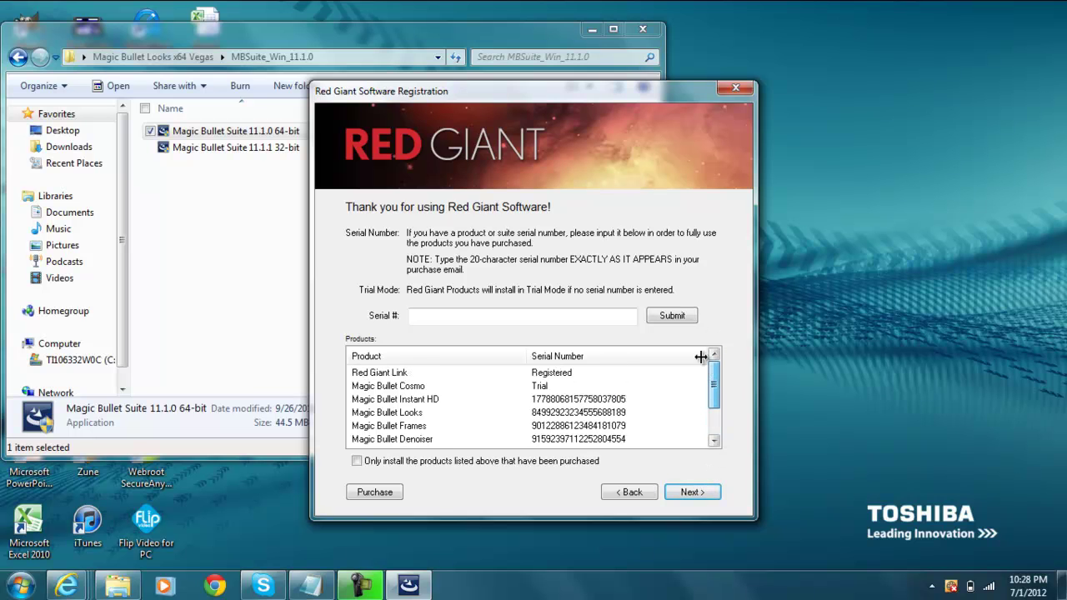
pyautogui.moveTo(362, 96); pyautogui.dragTo(397, 65)
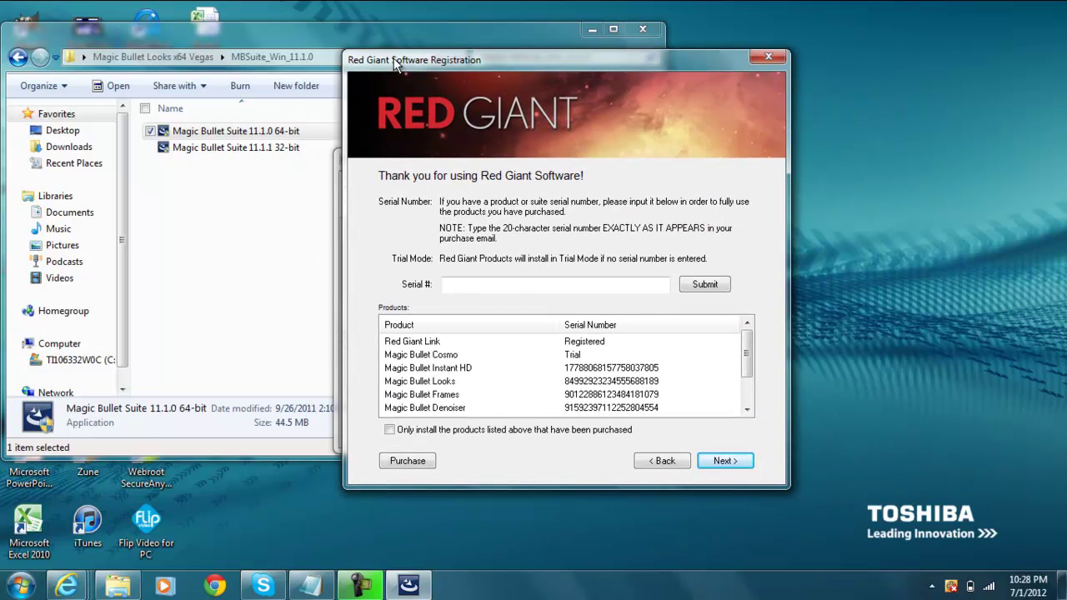
pyautogui.click(310, 587)
pyautogui.click(997, 9)
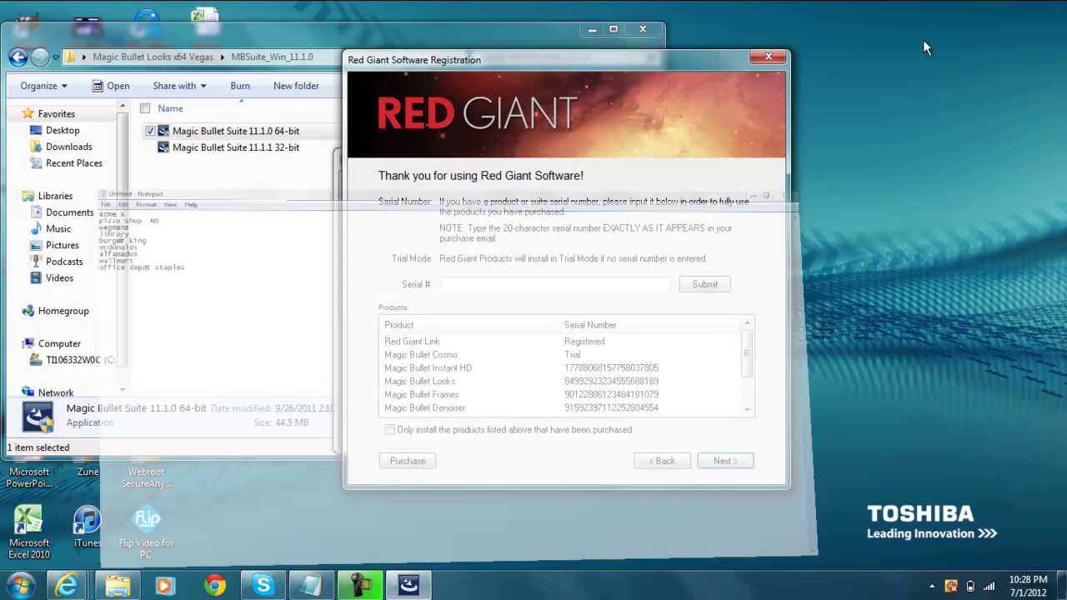
pyautogui.click(457, 284)
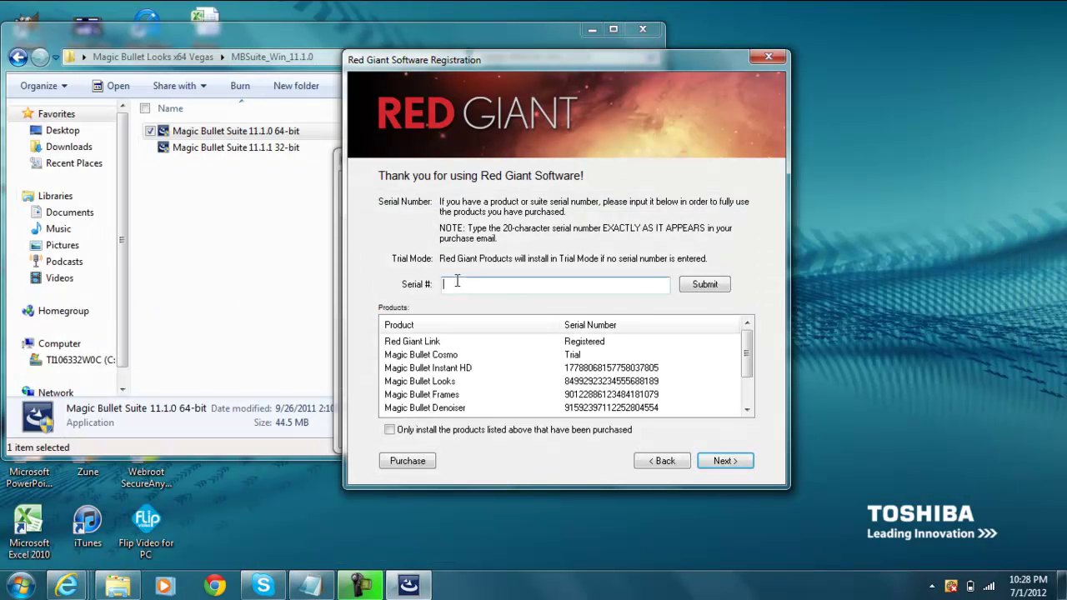
pyautogui.moveTo(747, 352); pyautogui.dragTo(748, 325)
pyautogui.click(725, 461)
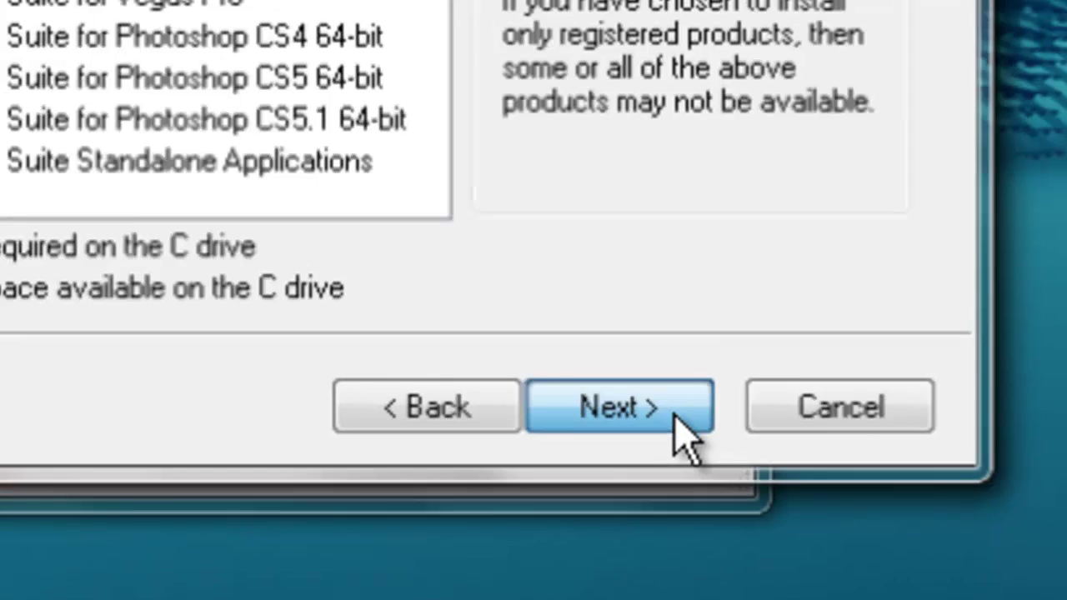
pyautogui.click(696, 442)
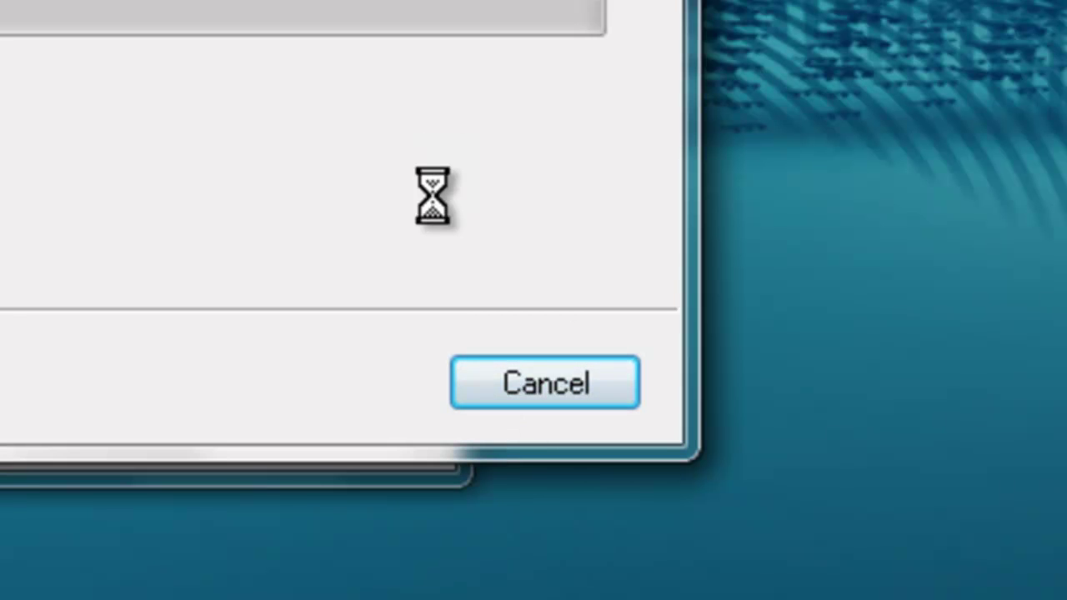
# Quit the Magic Bullet Suite setup before it completes and close the installer's folder window
pyautogui.press('Escape')
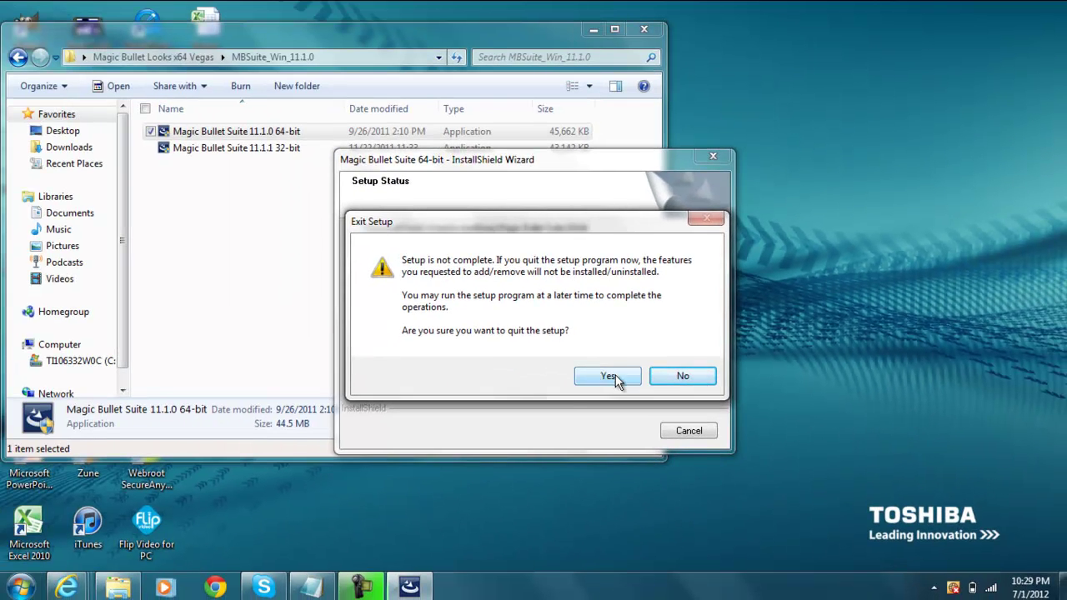
pyautogui.click(610, 377)
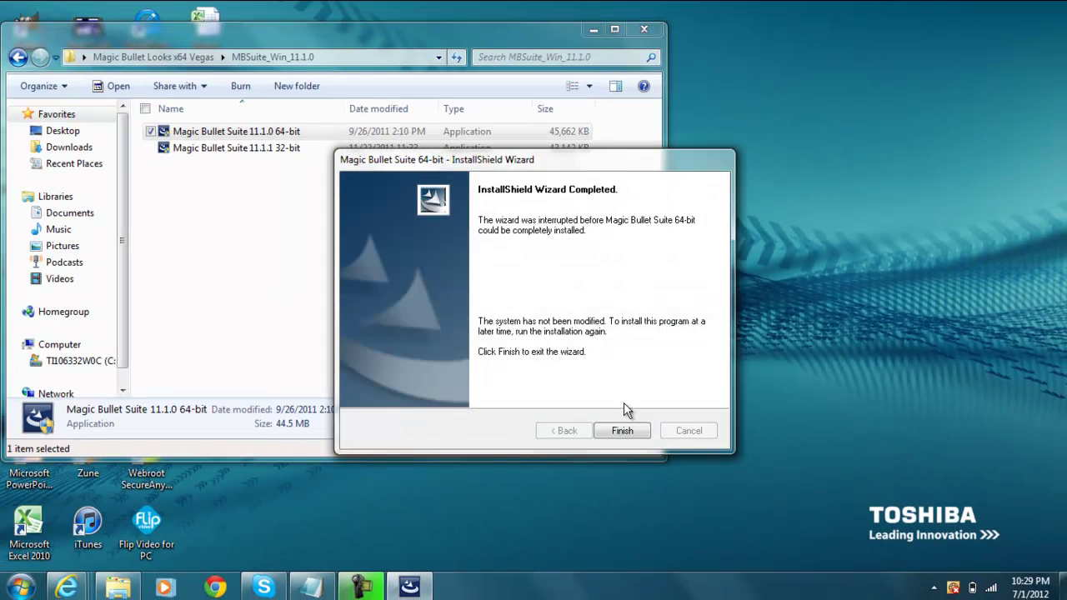
pyautogui.click(624, 434)
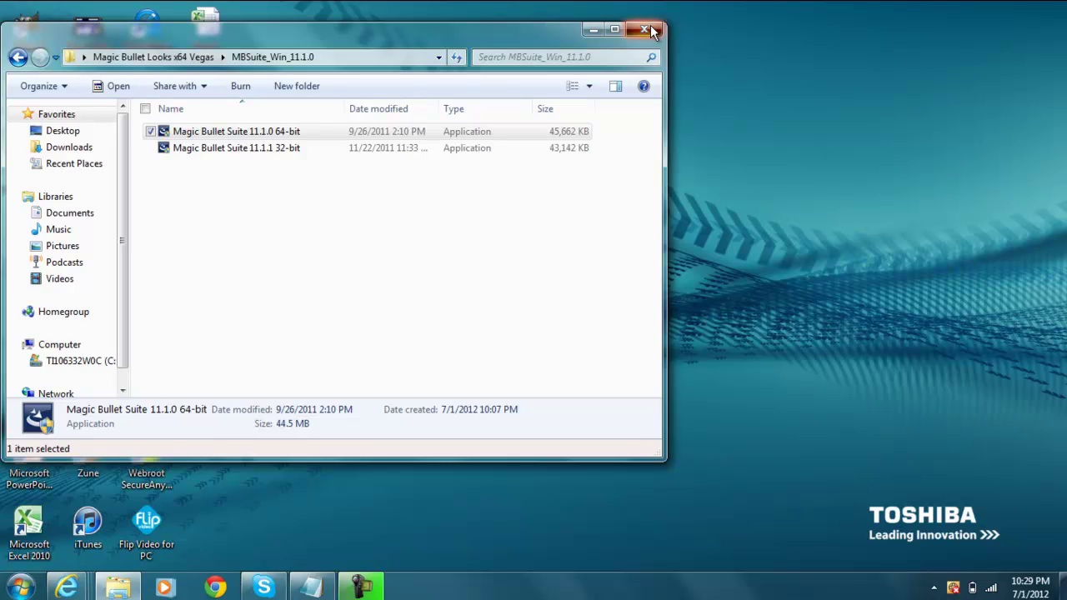
pyautogui.click(644, 29)
pyautogui.moveTo(570, 78); pyautogui.dragTo(432, 173)
# Search the computer's programs for "vegas" and launch Vegas Pro 11.0
pyautogui.click(20, 587)
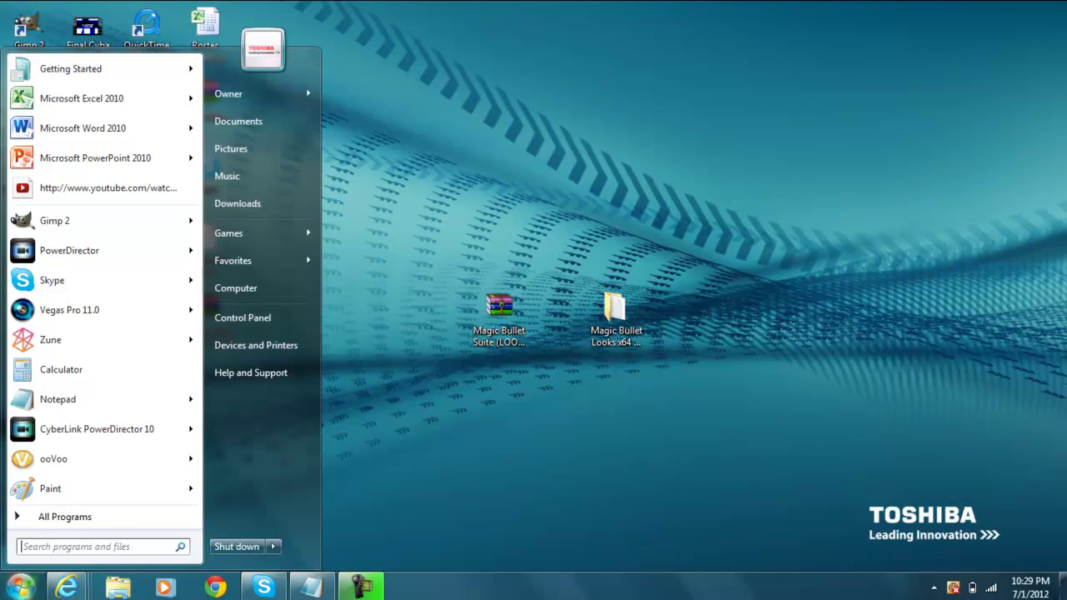
pyautogui.write('vegas')
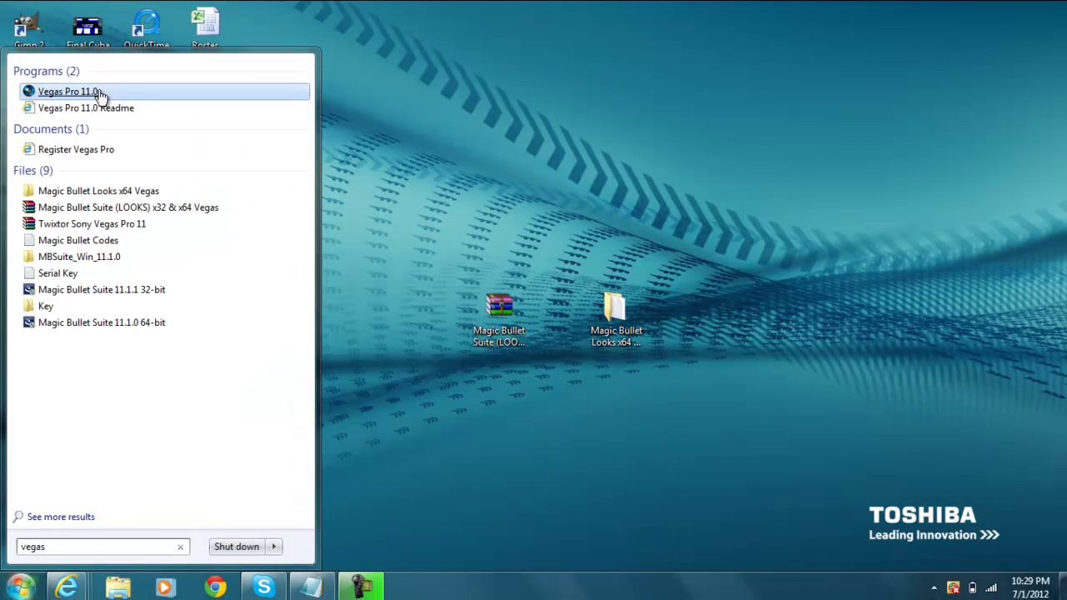
pyautogui.click(89, 94)
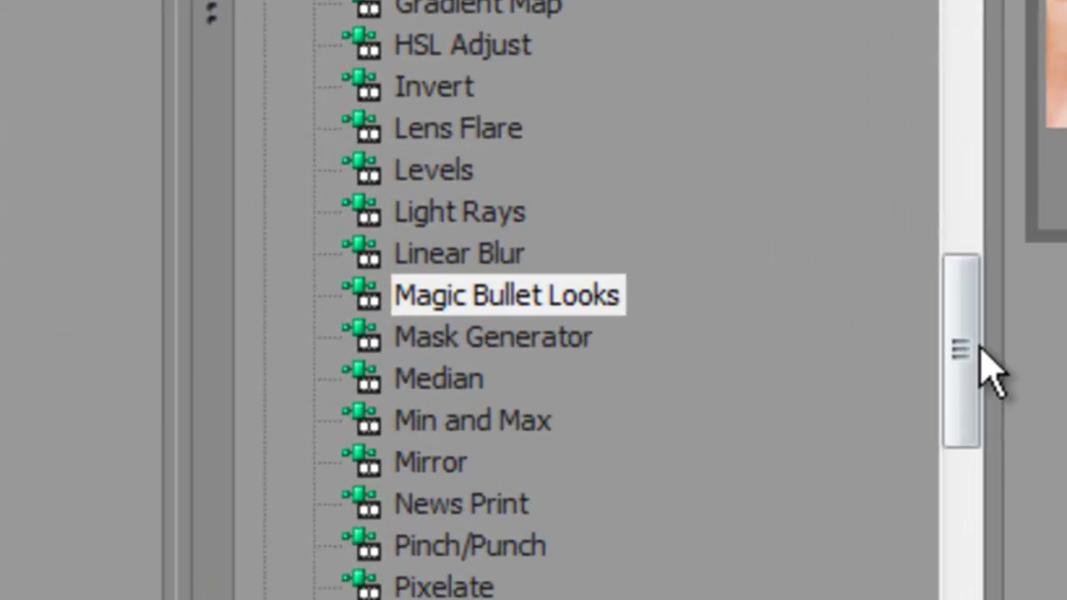
# Apply the default Magic Bullet Looks video effect to the clip on track 1 and open its look editor
pyautogui.moveTo(508, 201); pyautogui.dragTo(505, 191)
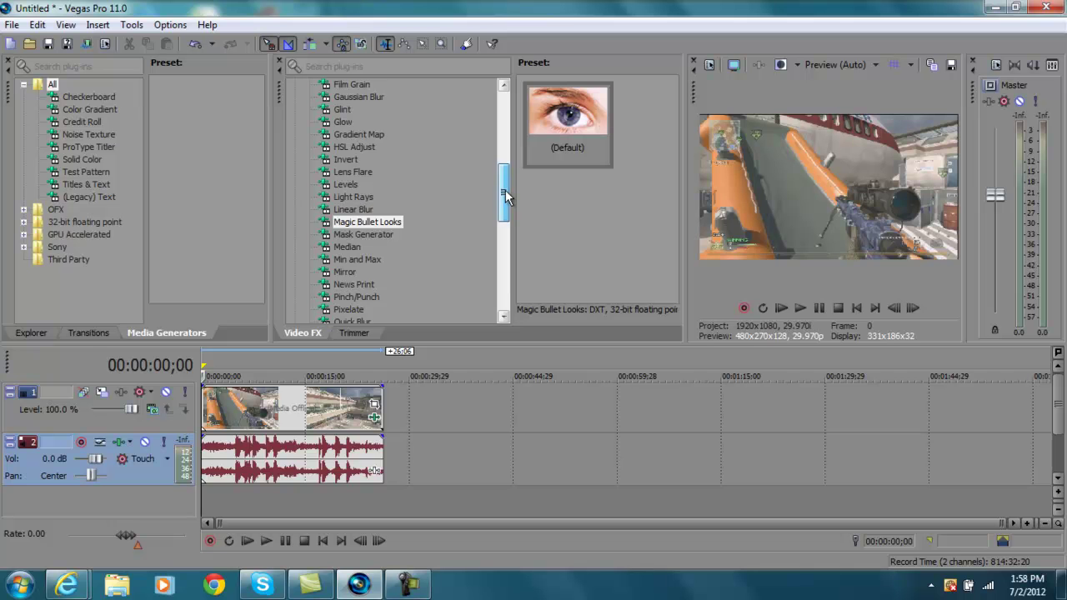
pyautogui.scroll(-1, 505, 190)
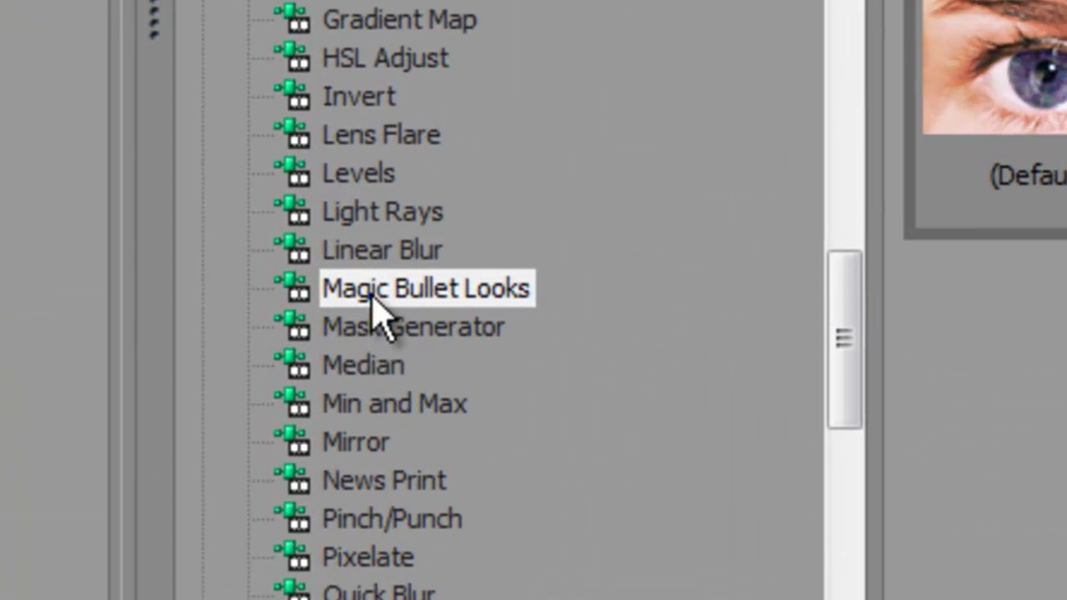
pyautogui.click(347, 187)
pyautogui.moveTo(975, 104); pyautogui.dragTo(377, 523)
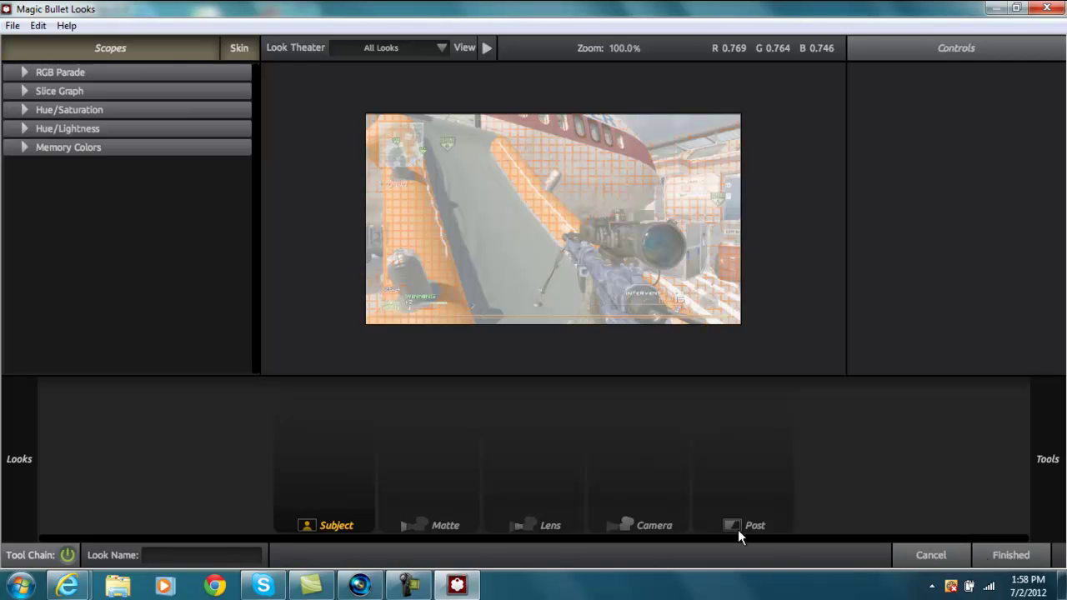
# Add a Vignette to the Lens stage and set its color to R 0.001, G 0.001, B 0.001
pyautogui.moveTo(1047, 459)
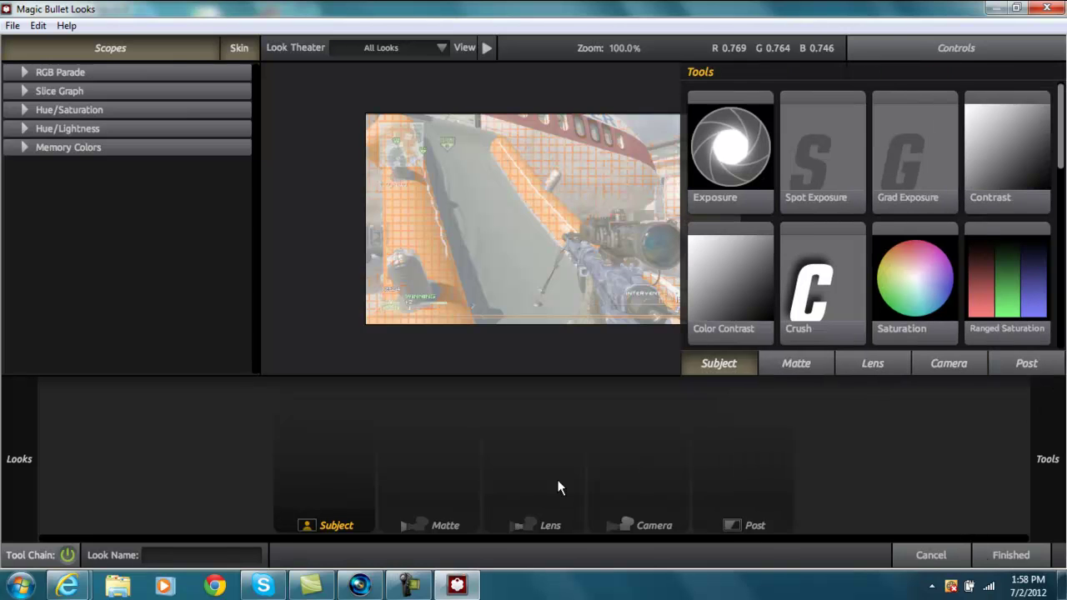
pyautogui.click(550, 507)
pyautogui.moveTo(1047, 227)
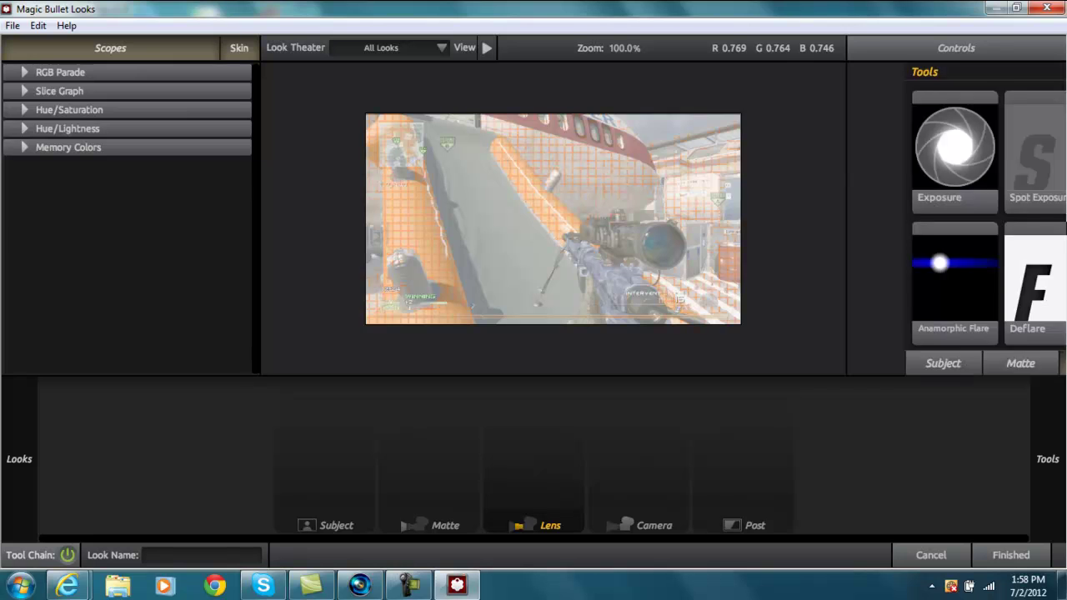
pyautogui.moveTo(1007, 159); pyautogui.dragTo(480, 225)
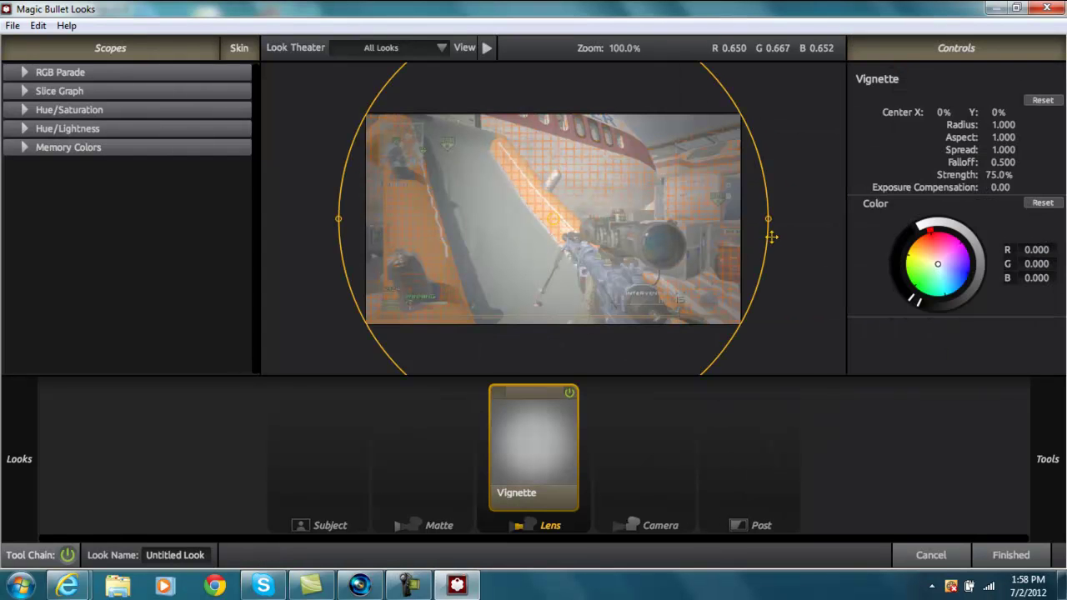
pyautogui.moveTo(971, 258); pyautogui.dragTo(942, 272)
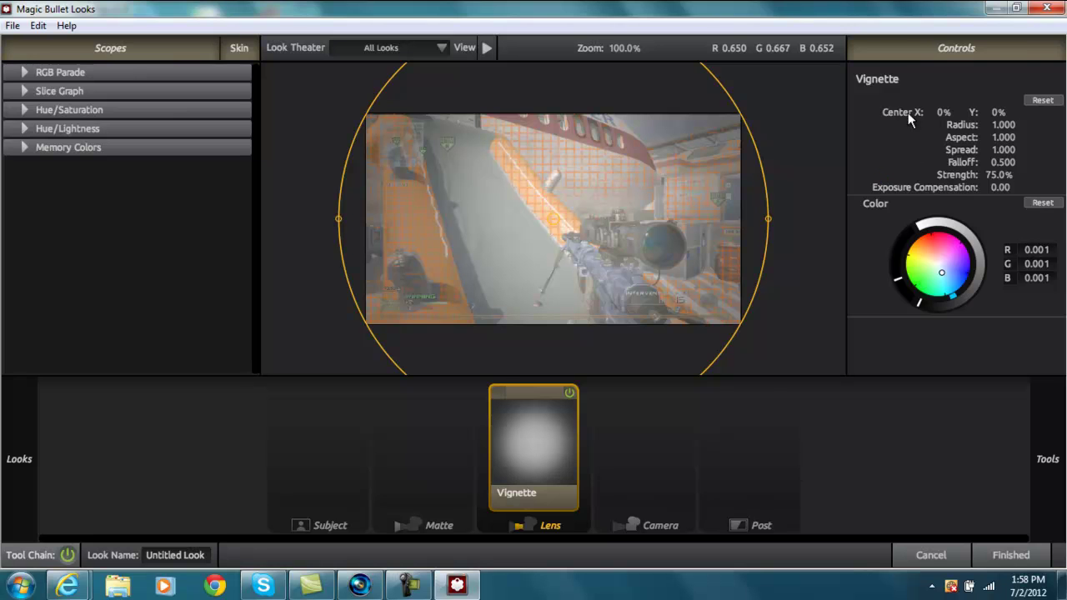
# Add the Edge Softness tool to the Lens stage after the Vignette
pyautogui.click(946, 48)
pyautogui.moveTo(1066, 86)
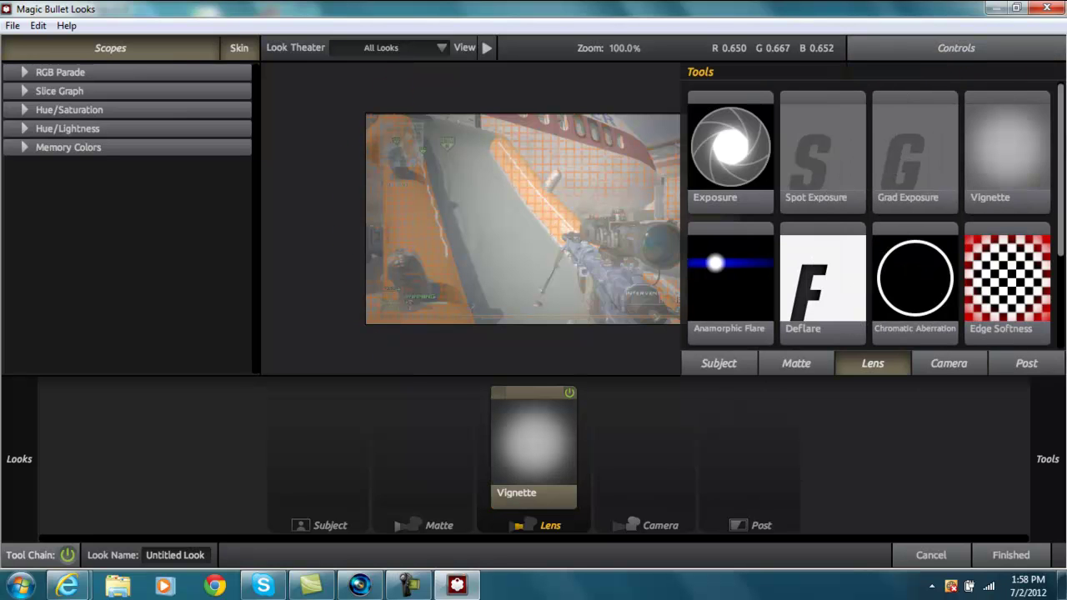
pyautogui.moveTo(1027, 273); pyautogui.dragTo(576, 442)
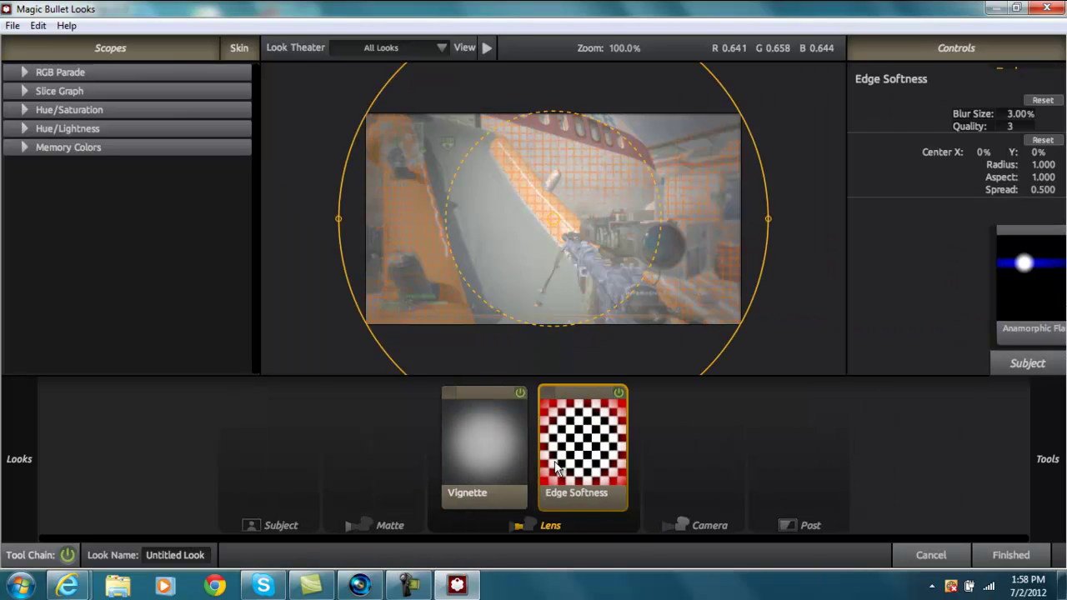